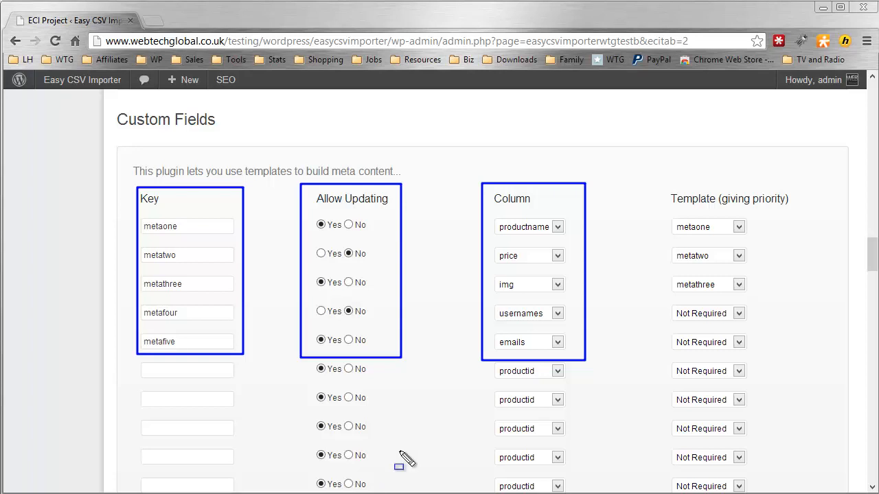
mouse_move(466, 361)
mouse_down()
mouse_move(565, 467)
mouse_move(597, 480)
mouse_up()
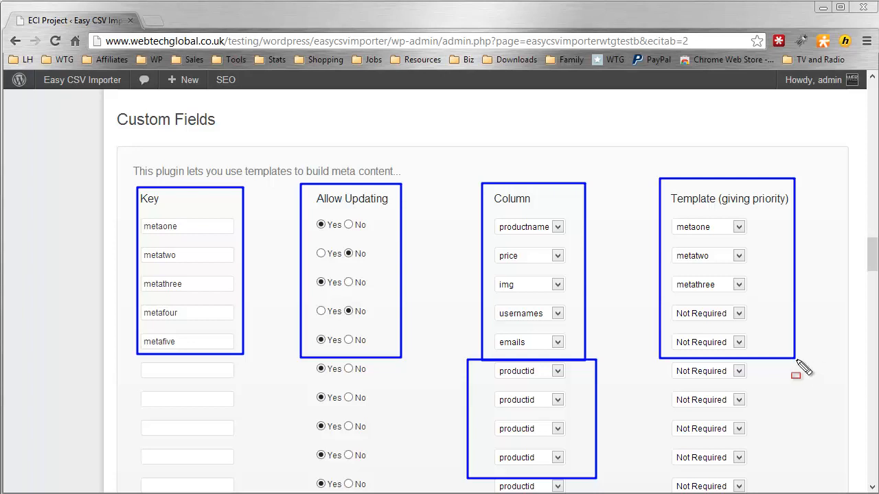
mouse_move(766, 300)
mouse_down()
mouse_move(689, 329)
mouse_move(662, 365)
mouse_move(662, 356)
mouse_up()
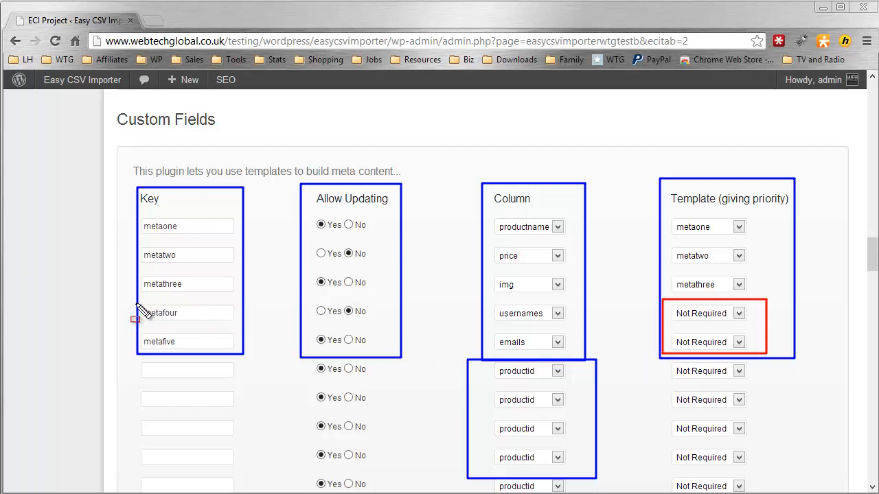
mouse_move(137, 303)
mouse_down()
mouse_move(230, 360)
mouse_move(248, 357)
mouse_up()
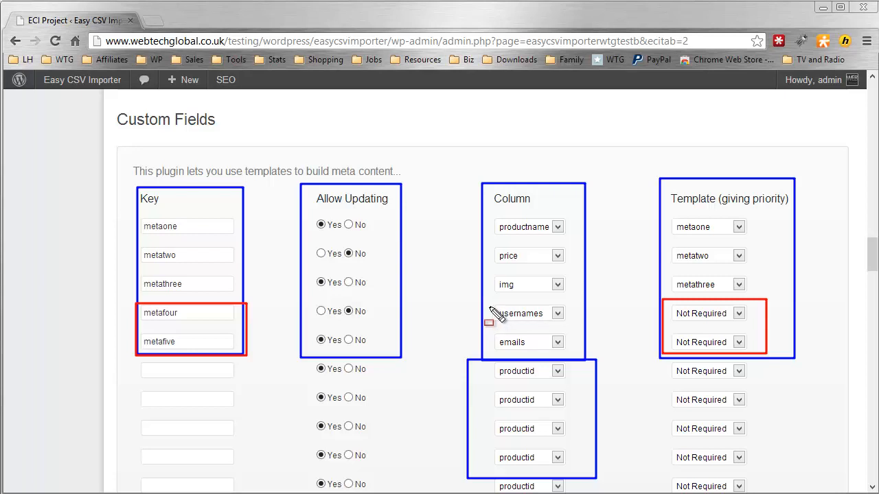
drag(490, 304, 580, 359)
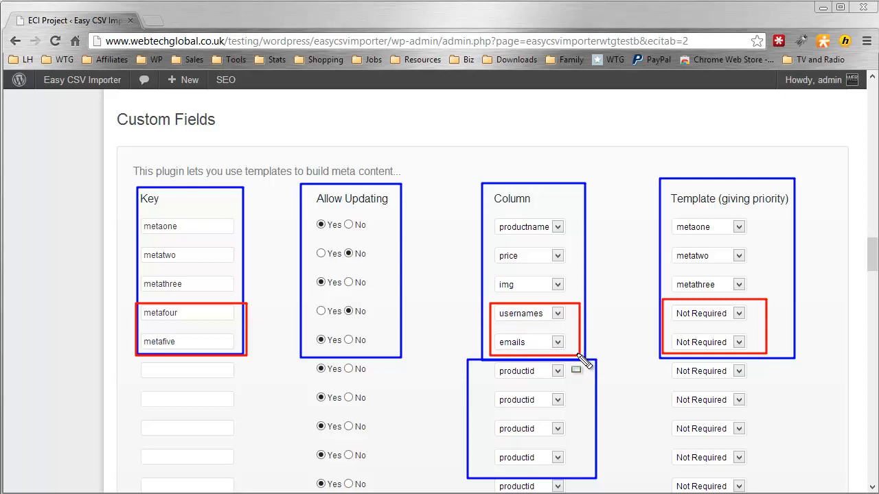
drag(121, 211, 270, 299)
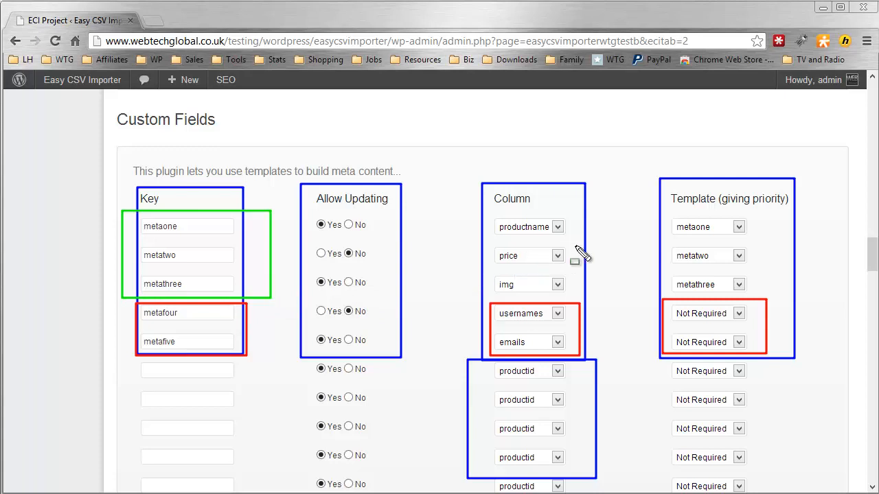
mouse_move(646, 211)
mouse_down()
mouse_move(753, 272)
mouse_move(772, 299)
mouse_up()
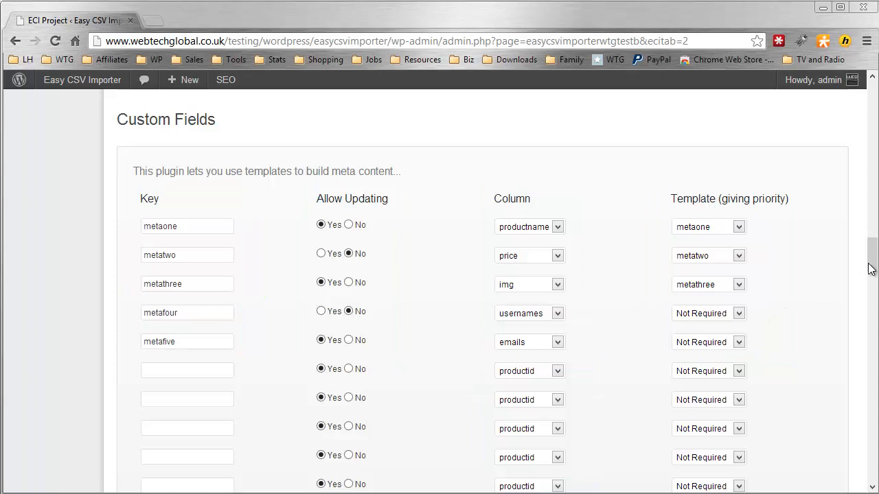
Open the metaone content template for editing and examine its label line and column tokens.
drag(872, 258, 870, 112)
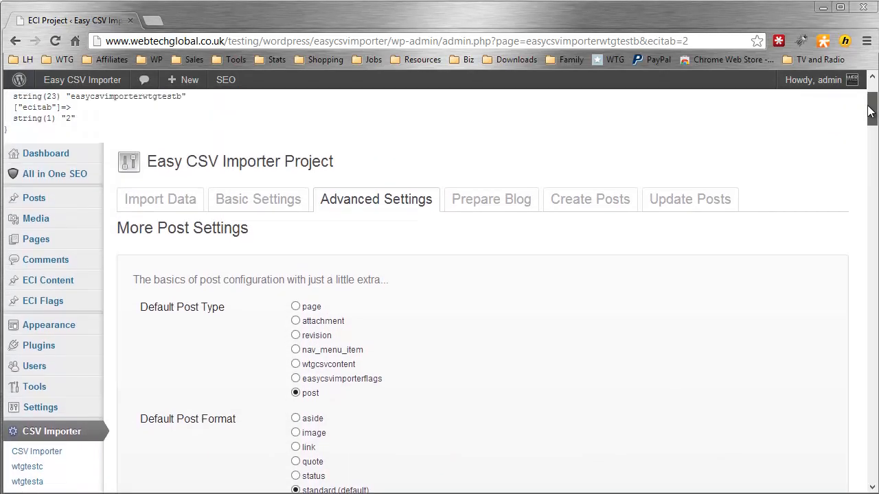
mouse_move(71, 281)
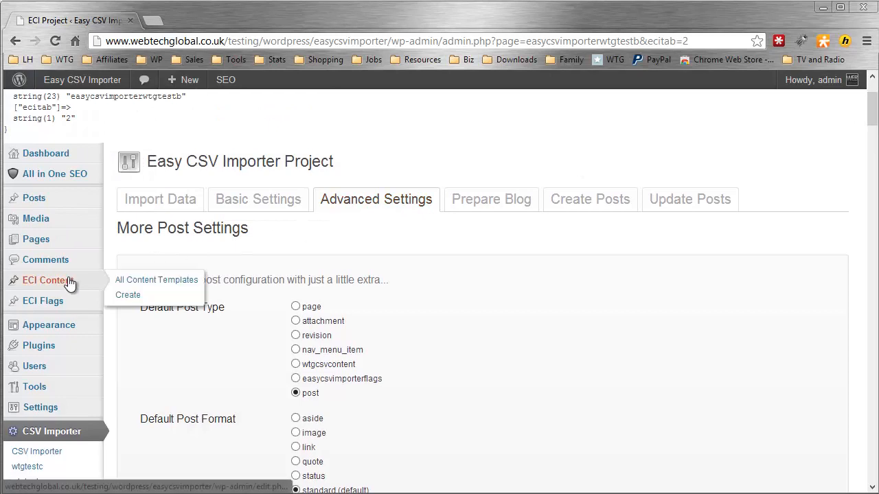
click(140, 281)
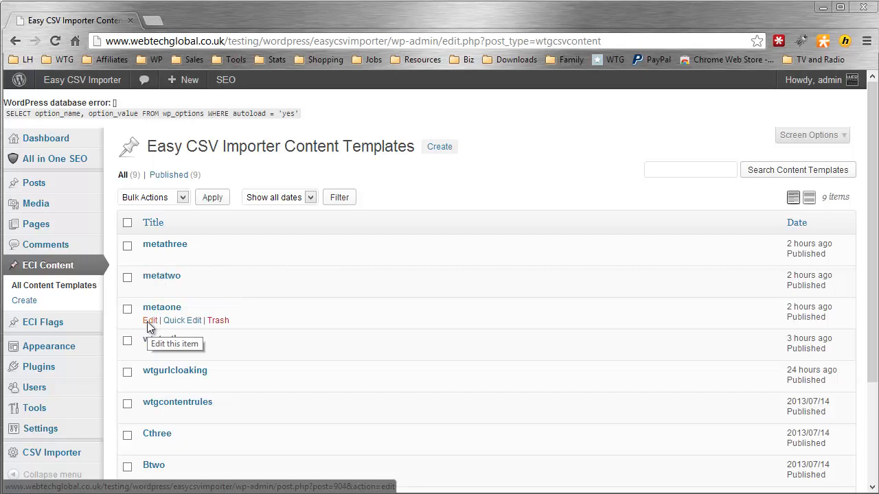
click(149, 320)
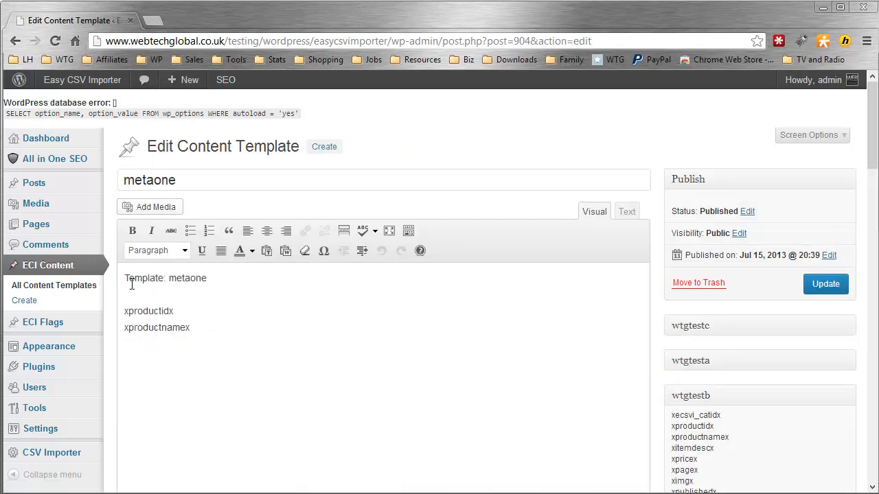
click(218, 279)
drag(220, 279, 125, 278)
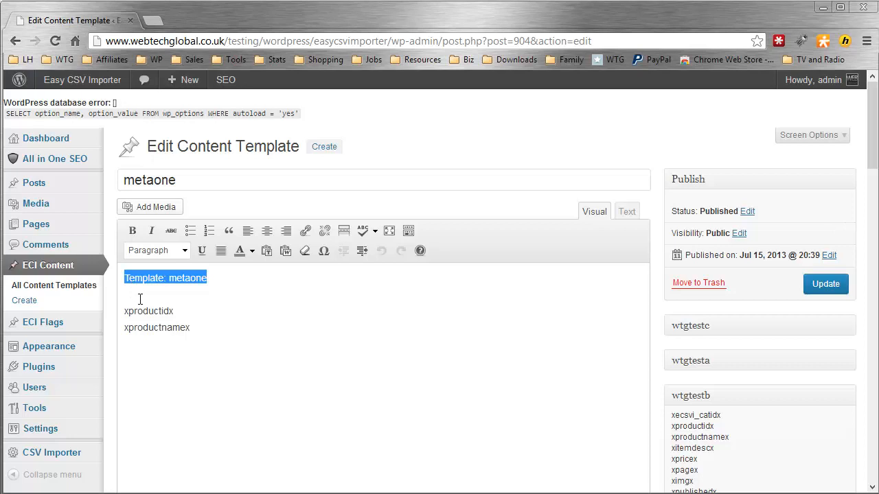
scroll(147, 304, down, 1)
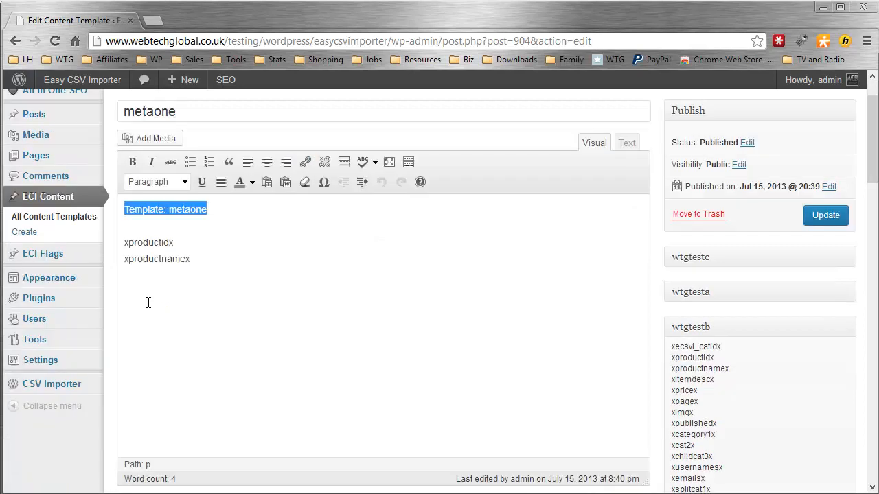
click(261, 258)
drag(224, 257, 102, 243)
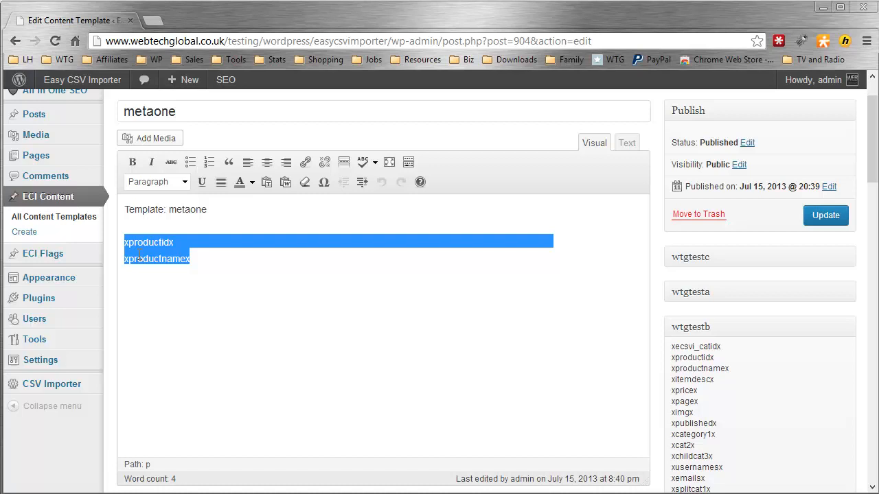
Open the metatwo content template for editing and check the template name in its content.
click(65, 219)
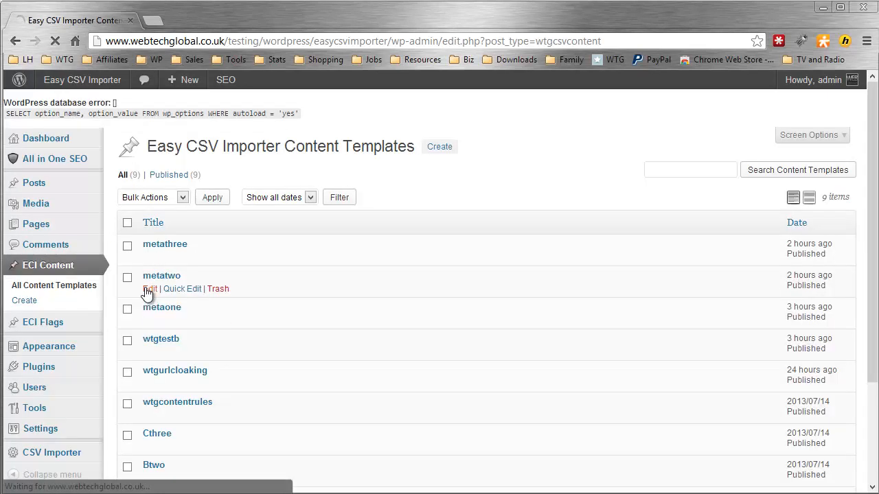
click(146, 289)
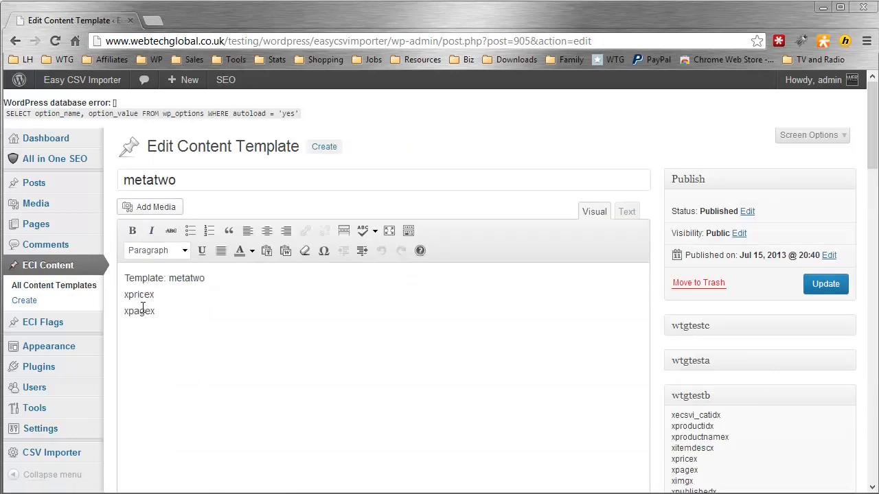
double_click(182, 278)
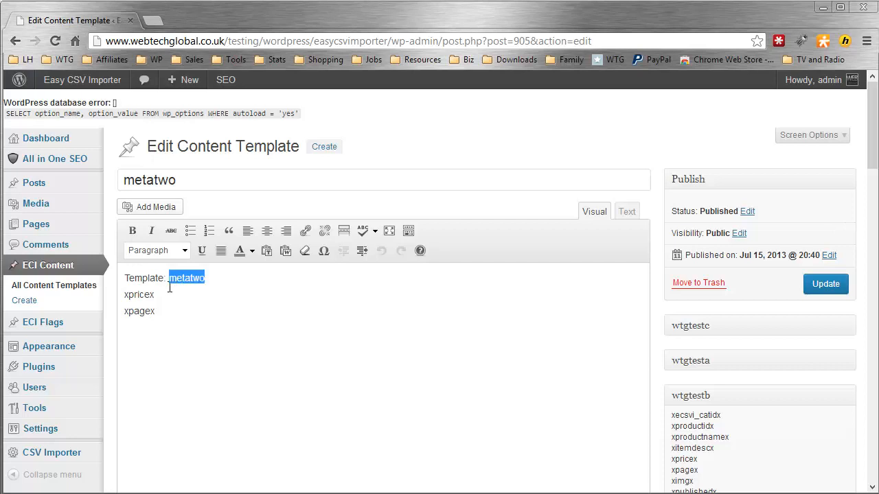
Open the metathree content template to check its tokens, and return to the content templates list.
click(80, 291)
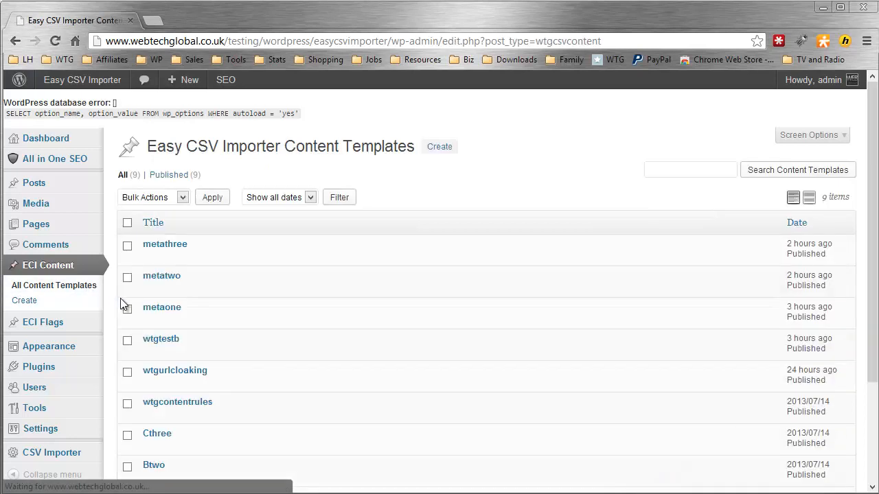
click(149, 258)
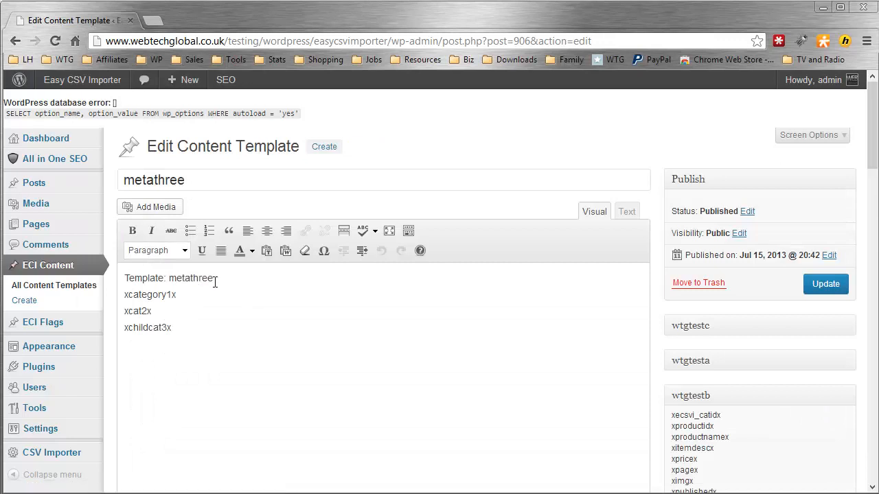
click(64, 291)
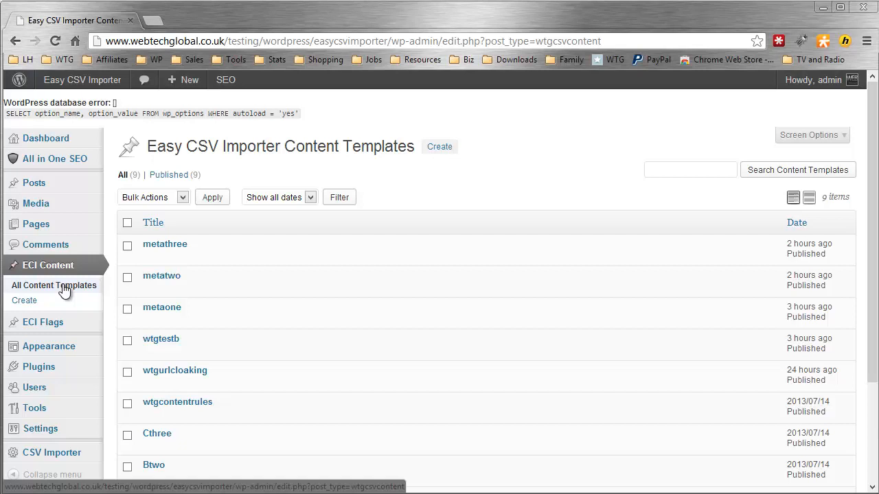
Open the post creation page of the wtgtestb CSV Importer project.
scroll(64, 291, down, 2)
mouse_move(71, 321)
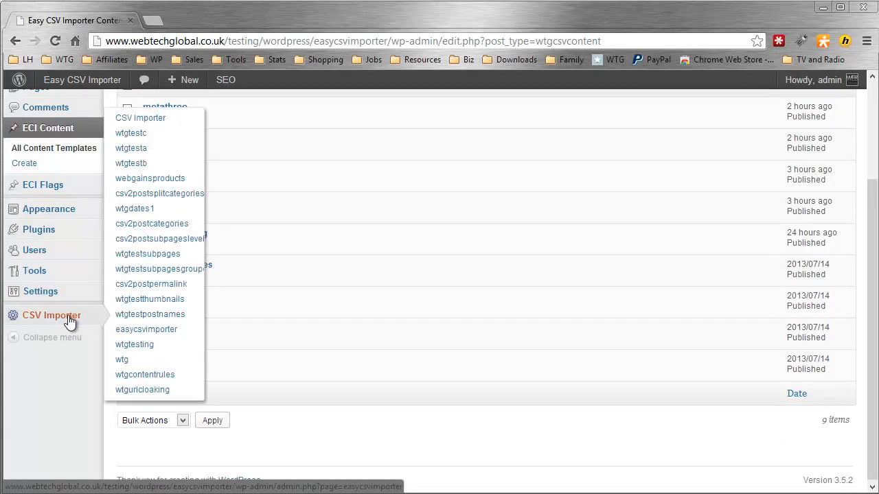
click(154, 170)
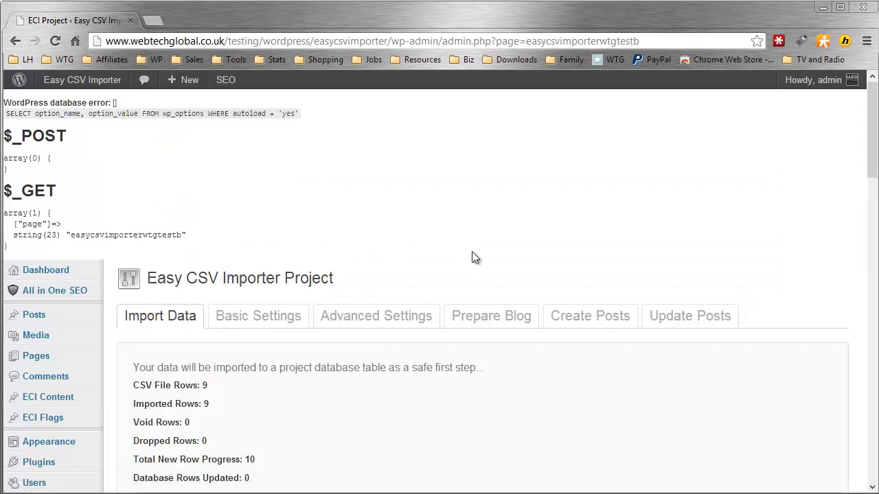
scroll(475, 234, down, 1)
scroll(490, 275, down, 1)
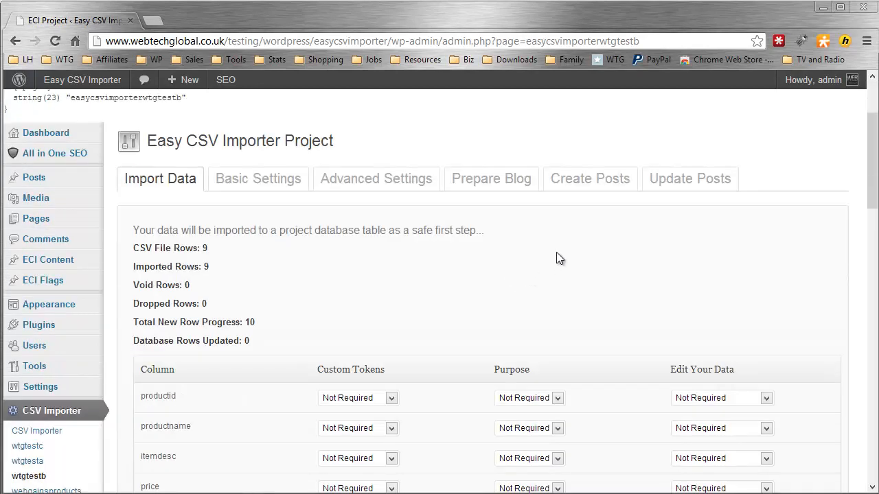
click(589, 180)
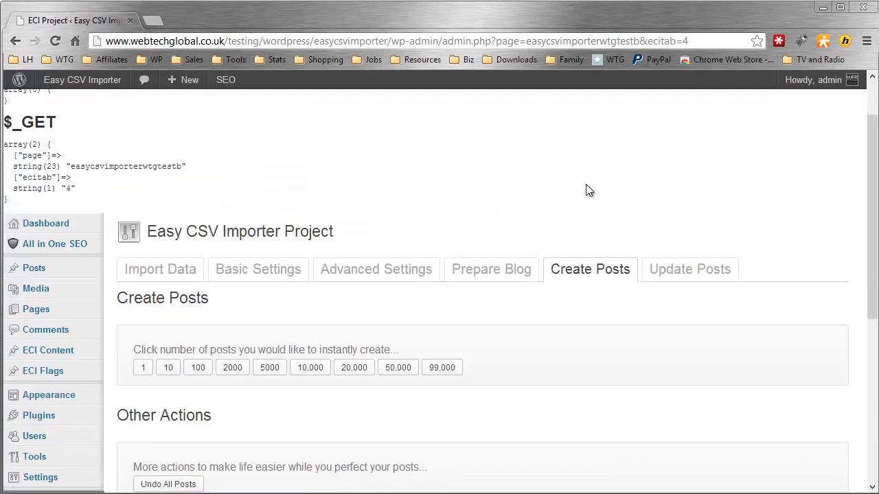
scroll(587, 190, down, 2)
scroll(585, 186, up, 1)
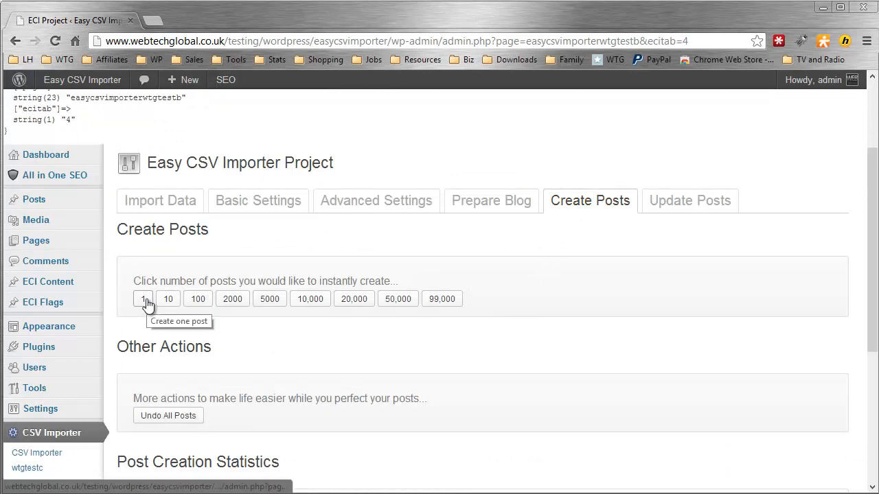
Open the list of all posts in a new browser tab and view it.
mouse_move(75, 203)
right_click(136, 206)
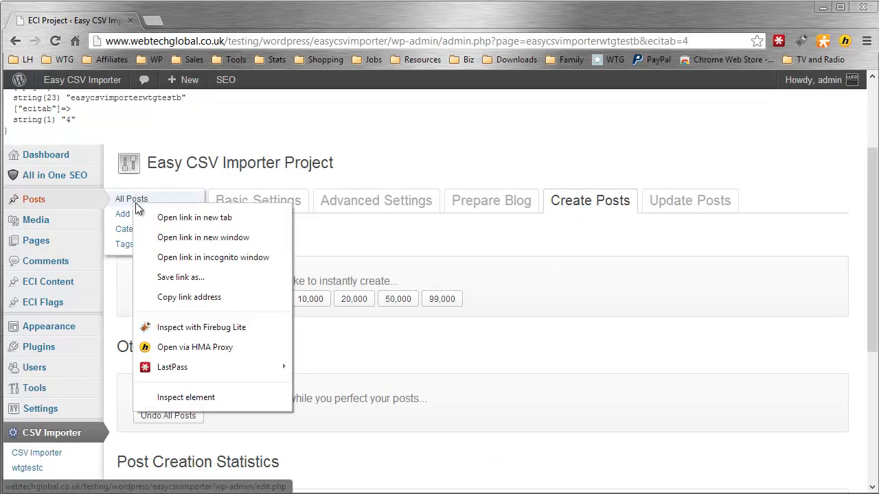
click(195, 217)
click(201, 21)
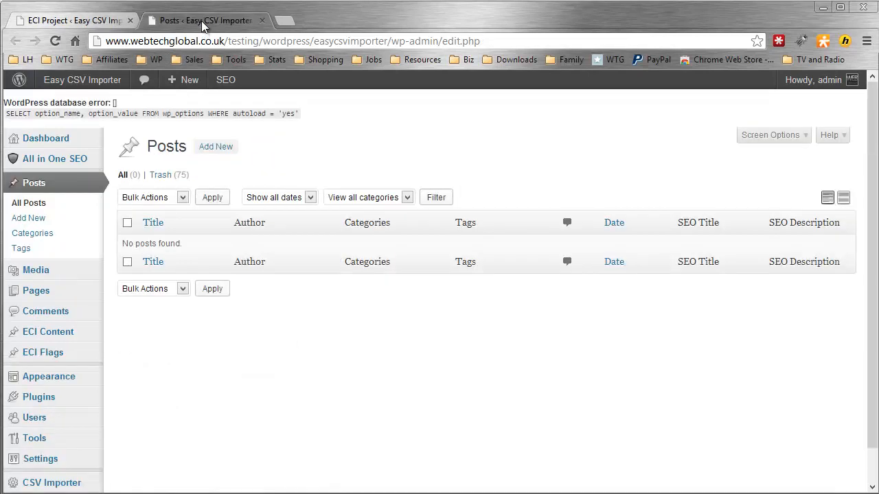
Return to the wtgtestb project, create one post, and review the request output and the resulting post ID.
click(71, 23)
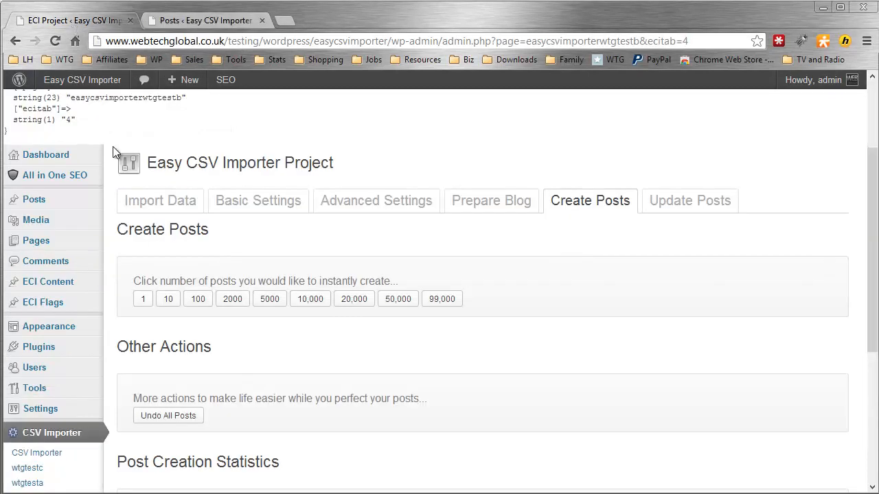
click(145, 299)
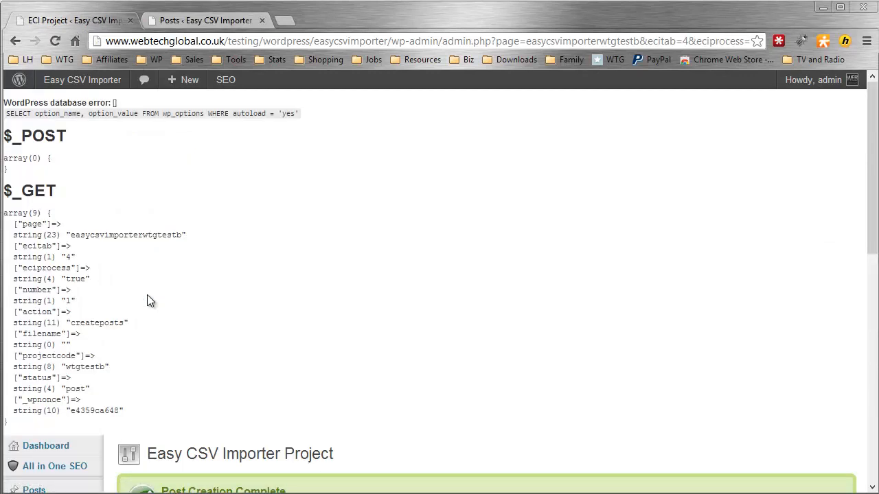
scroll(147, 299, down, 4)
scroll(146, 298, up, 4)
drag(4, 101, 155, 420)
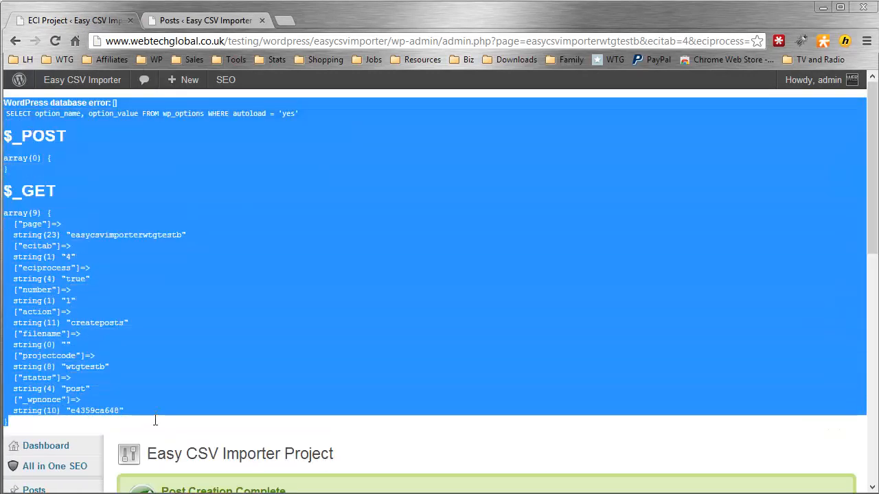
click(146, 366)
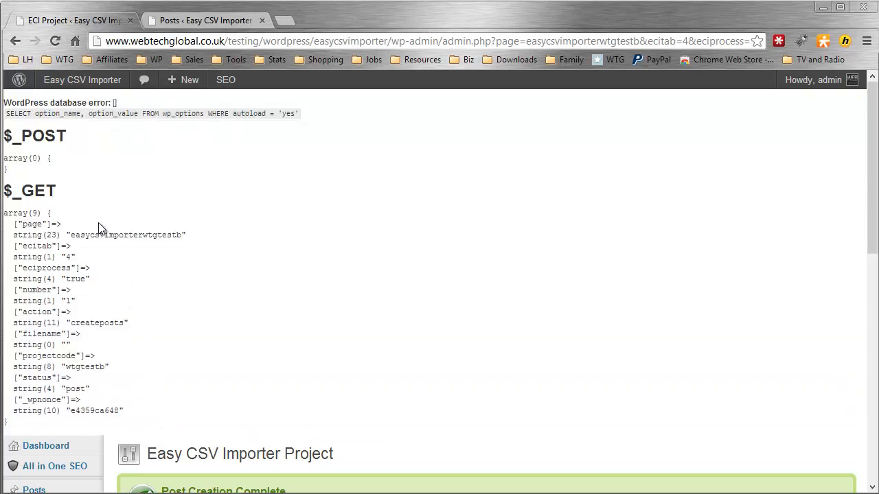
scroll(103, 221, down, 2)
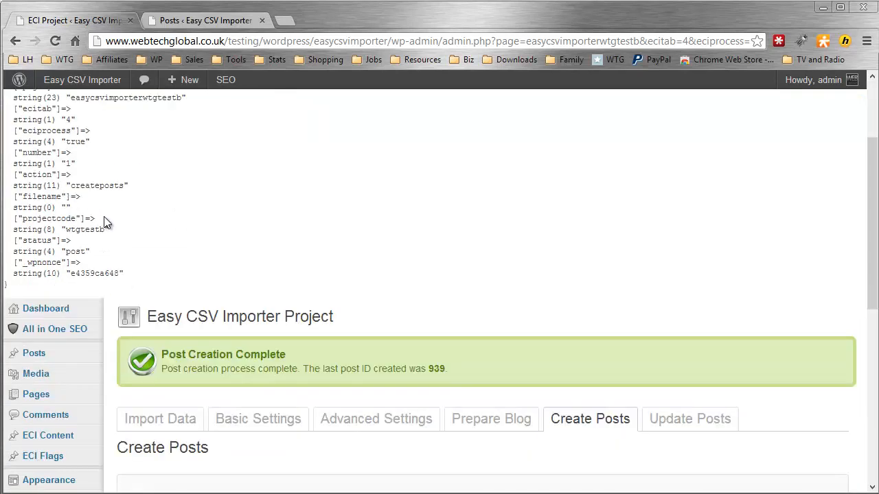
scroll(105, 219, down, 3)
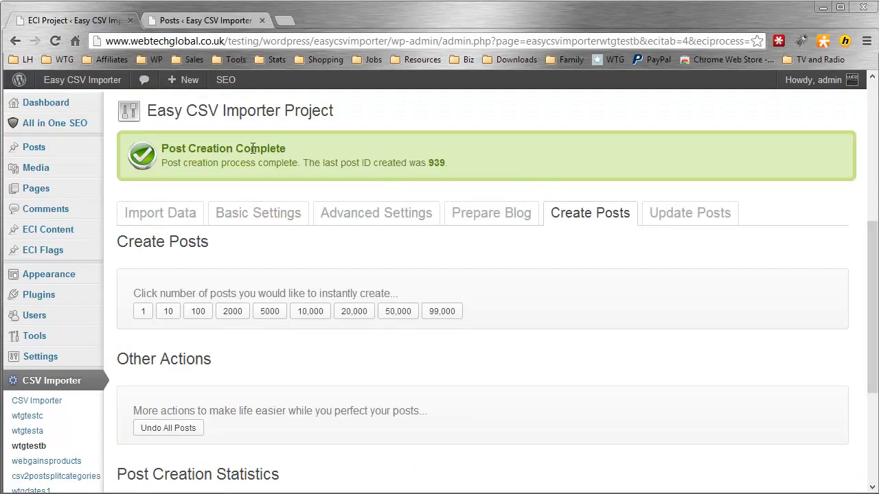
double_click(437, 162)
Reload the list of all posts and open the newly created draft post for editing.
click(215, 24)
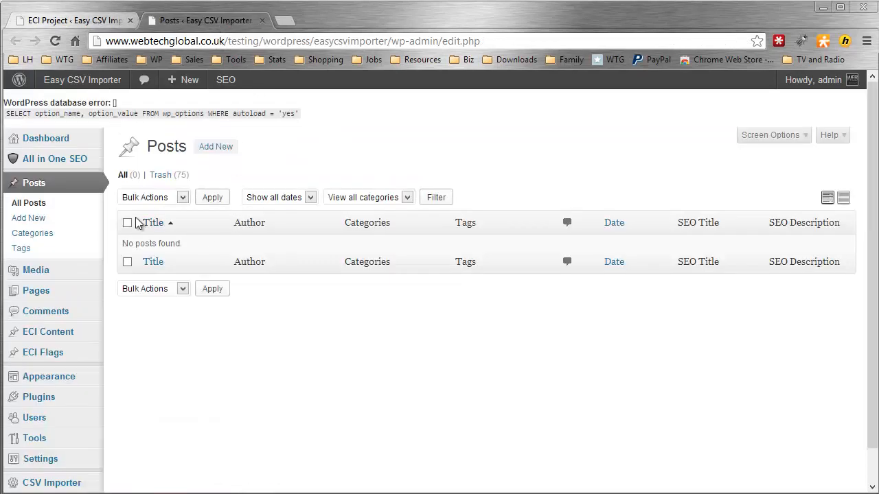
click(74, 207)
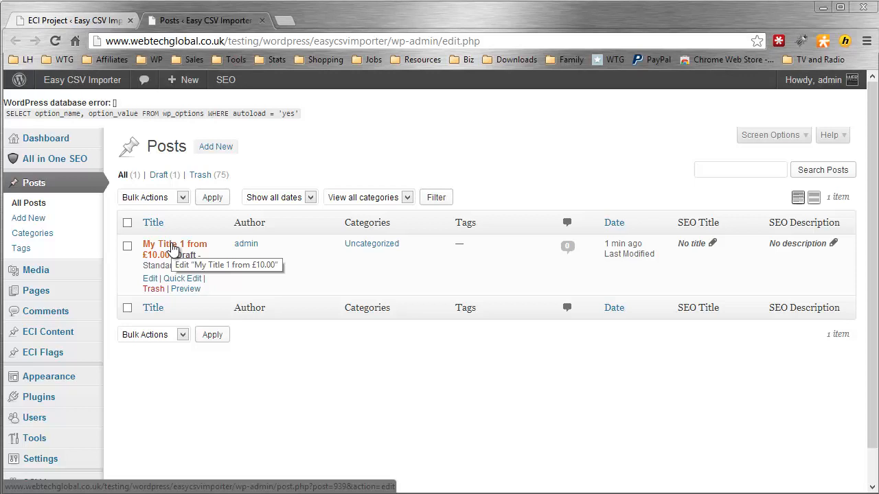
click(154, 279)
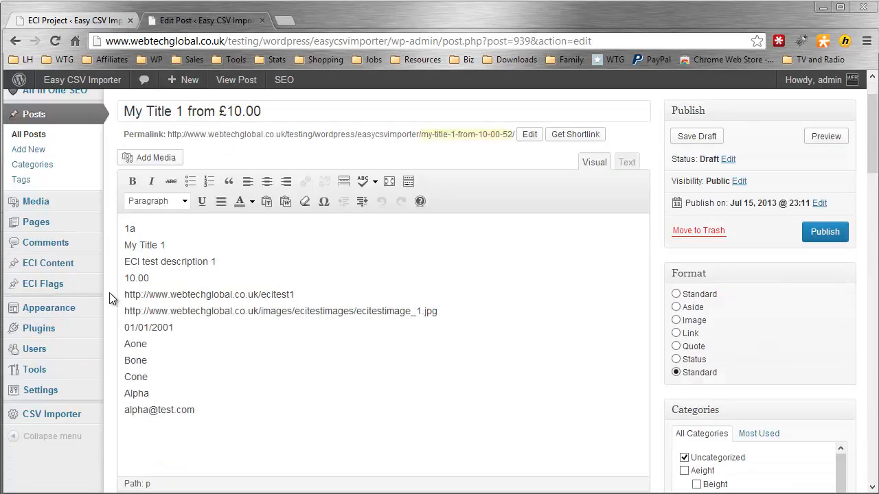
Review the draft post's custom fields, from the ecsvi entries through the metaone to metafive names and values.
scroll(109, 292, down, 3)
scroll(109, 293, down, 6)
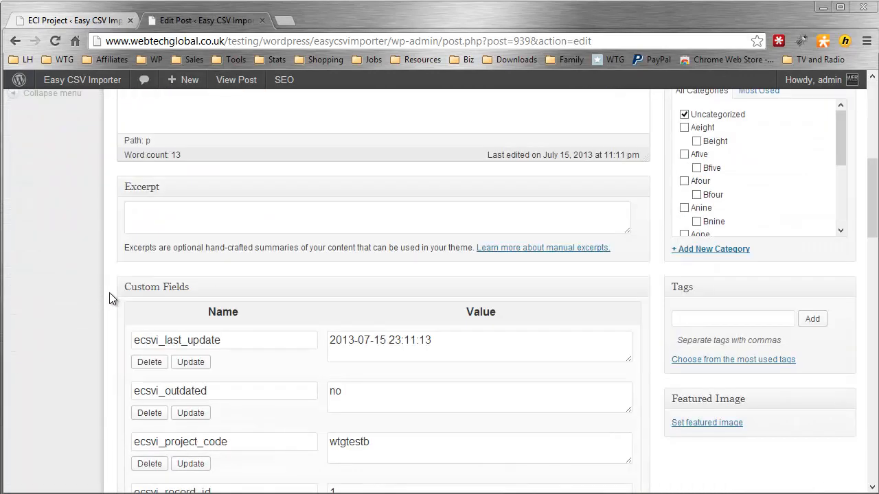
scroll(109, 292, down, 3)
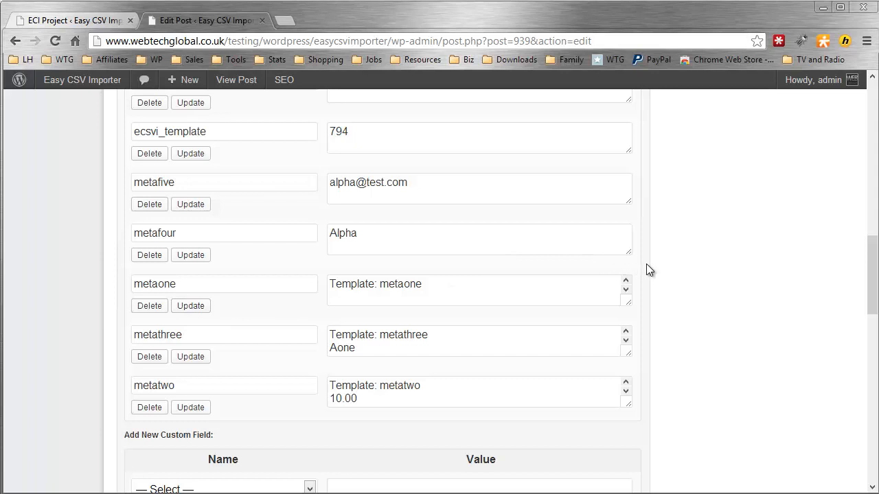
scroll(646, 267, up, 5)
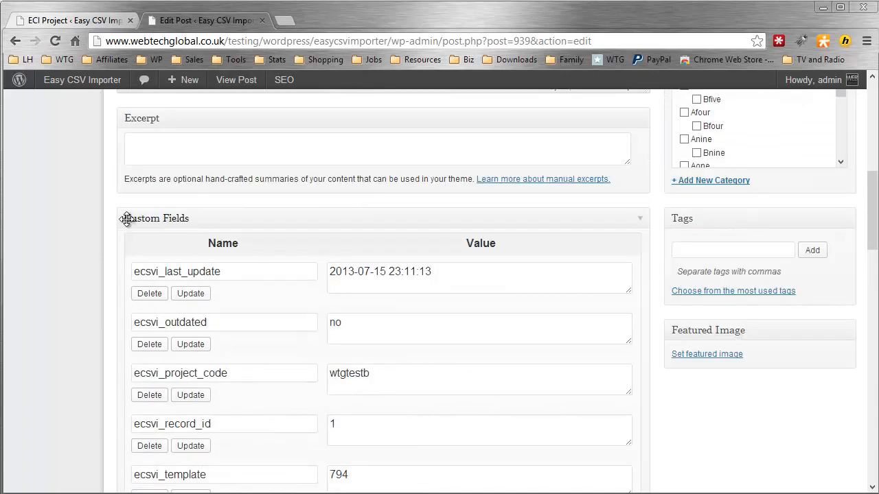
scroll(117, 264, down, 4)
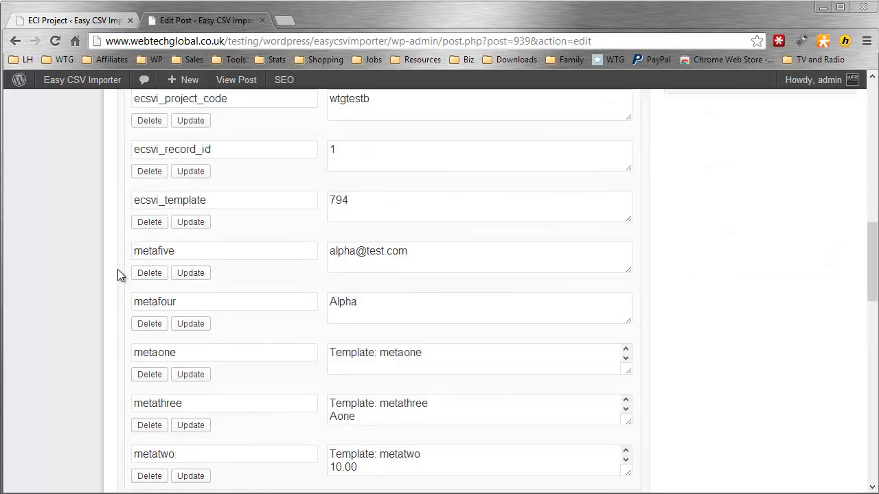
scroll(117, 275, down, 1)
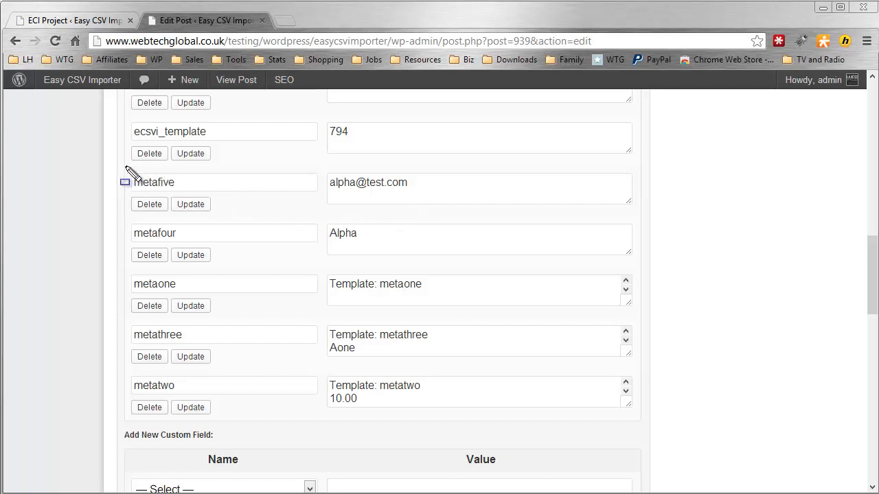
Outline the metafive and metafour fields and the metaone, metathree and metatwo fields in blue, and both groups' values in red.
mouse_move(123, 167)
mouse_down()
mouse_move(157, 191)
mouse_move(403, 229)
mouse_move(552, 266)
mouse_move(647, 266)
mouse_up()
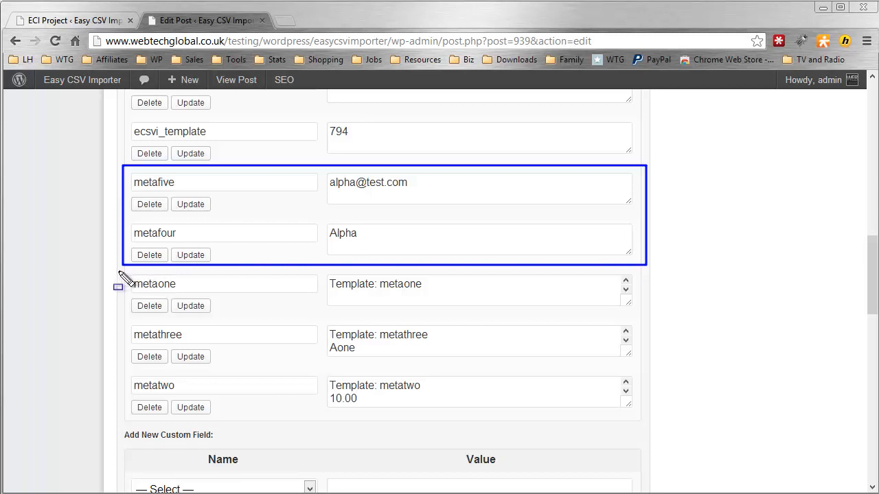
mouse_move(119, 272)
mouse_down()
mouse_move(131, 288)
mouse_move(235, 335)
mouse_move(515, 418)
mouse_move(646, 417)
mouse_up()
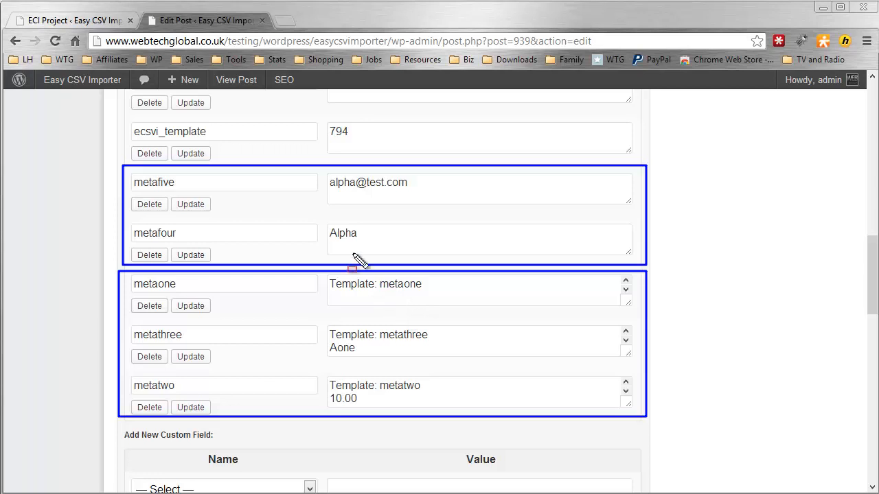
mouse_move(323, 173)
mouse_down()
mouse_move(417, 260)
mouse_move(429, 259)
mouse_up()
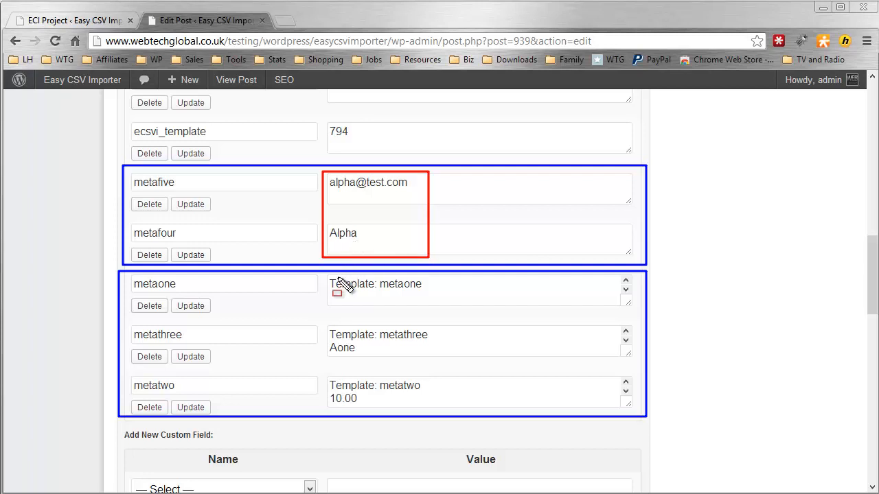
mouse_move(319, 274)
mouse_down()
mouse_move(407, 358)
mouse_move(447, 423)
mouse_up()
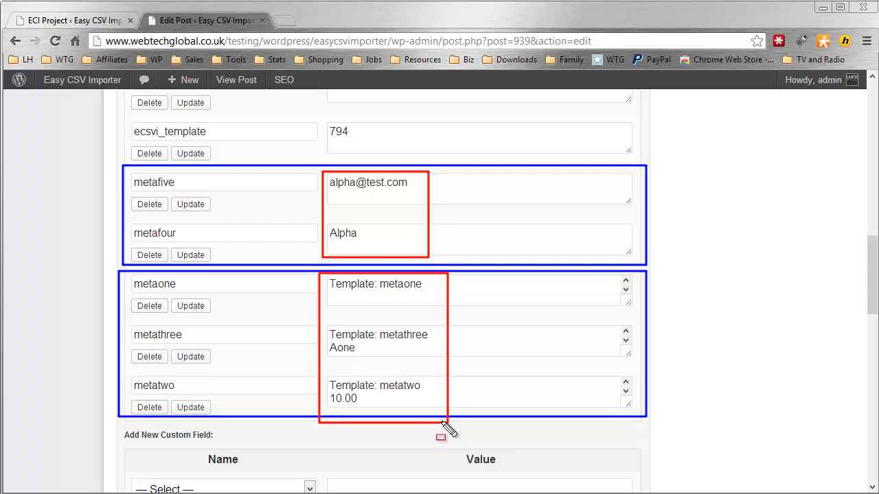
Enlarge the value boxes of the metaone, metatwo and metathree custom fields to read their full template content.
drag(628, 302, 635, 355)
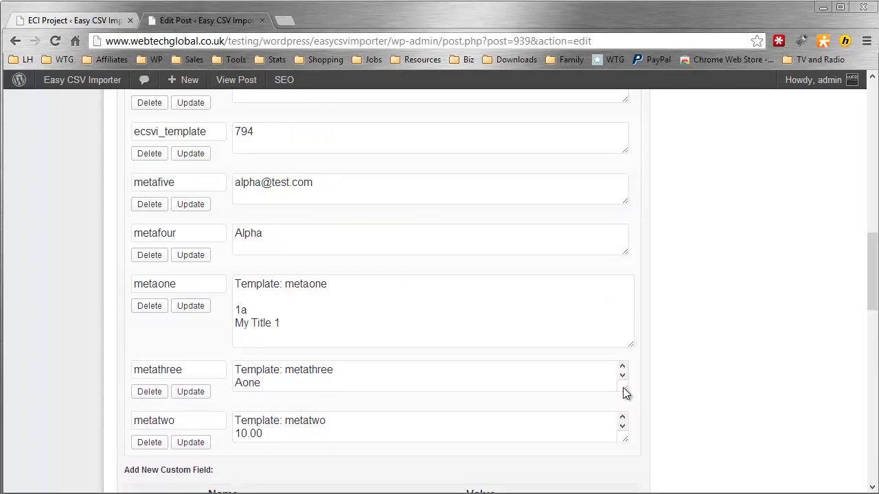
drag(623, 389, 654, 372)
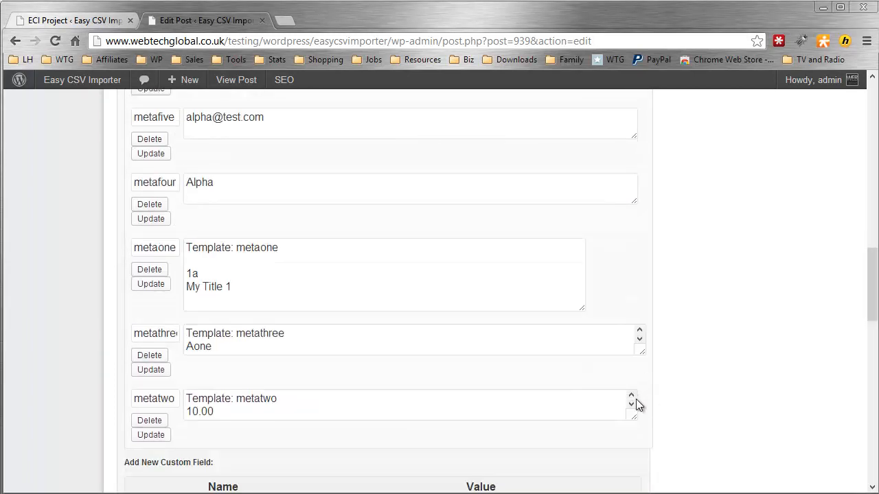
drag(636, 414, 661, 461)
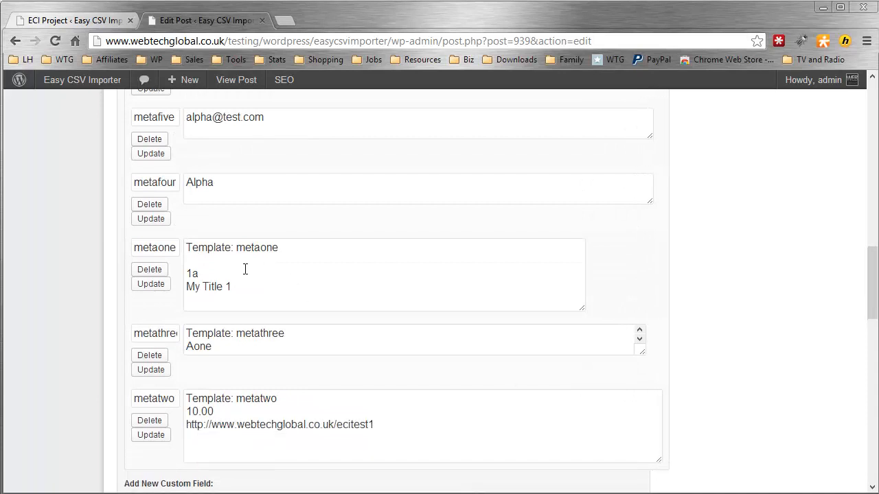
drag(642, 353, 650, 387)
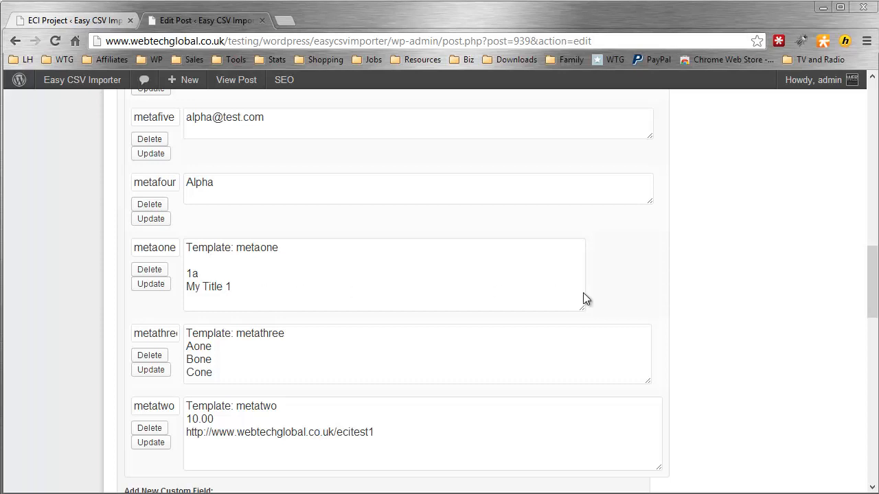
Check the text of the post's main content against the values in the metaone, metathree and metatwo custom fields.
drag(869, 294, 863, 144)
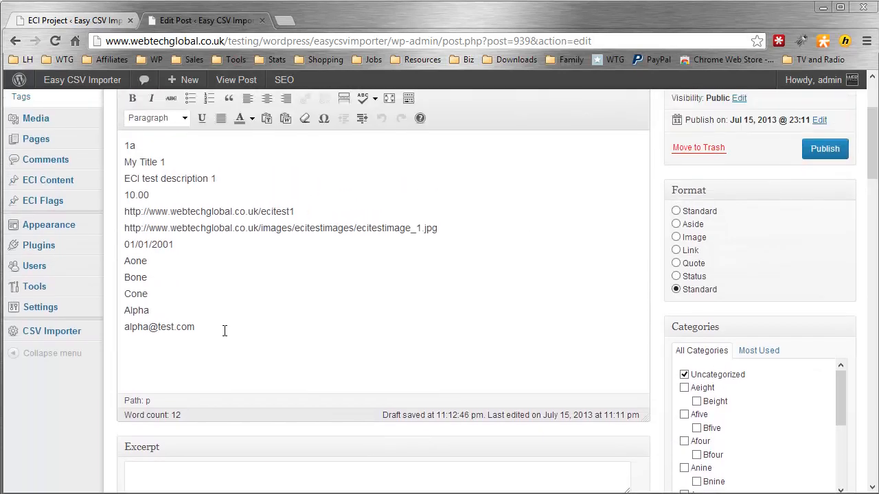
drag(232, 329, 127, 145)
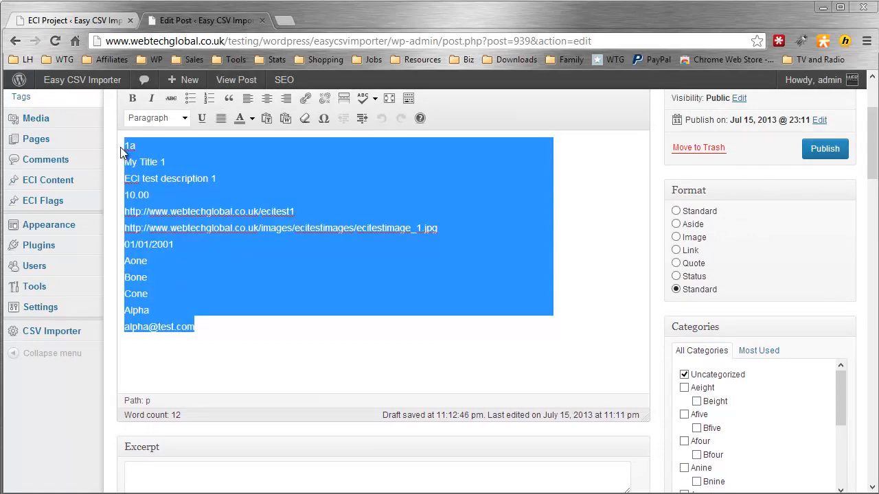
click(188, 228)
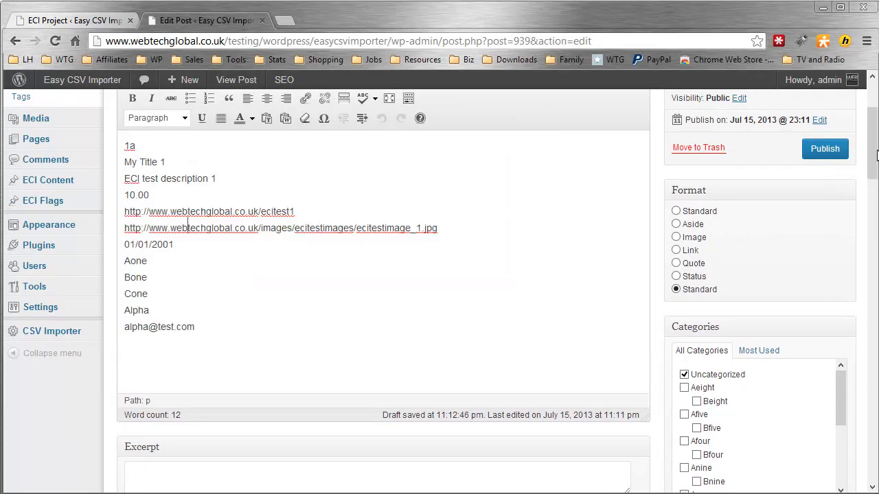
drag(871, 147, 875, 296)
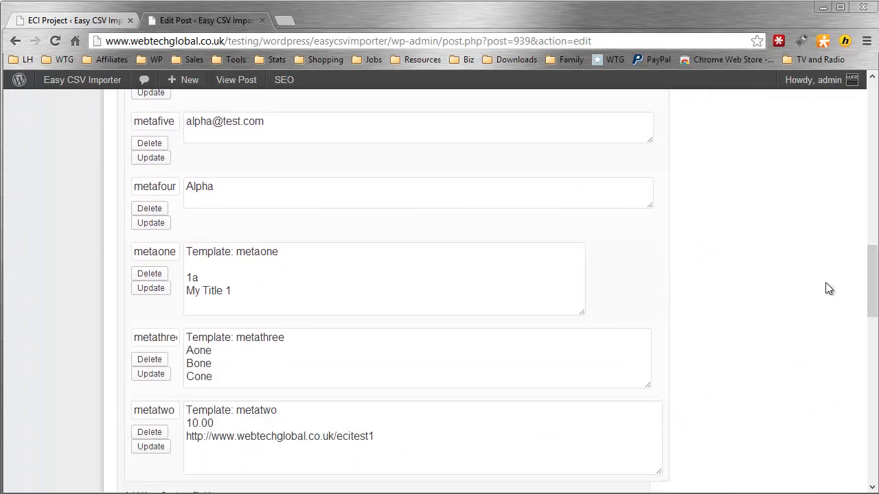